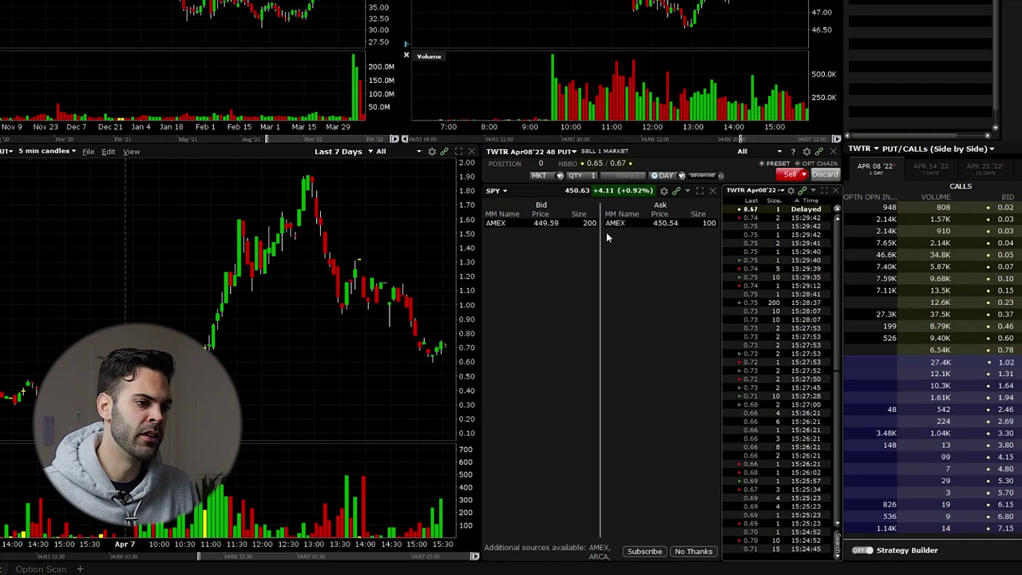
Step: Replace the TWTR option with SPY stock (SMART, ARCA) in time-and-sales and the option chain
click(741, 192)
text(SPY)
key(Return)
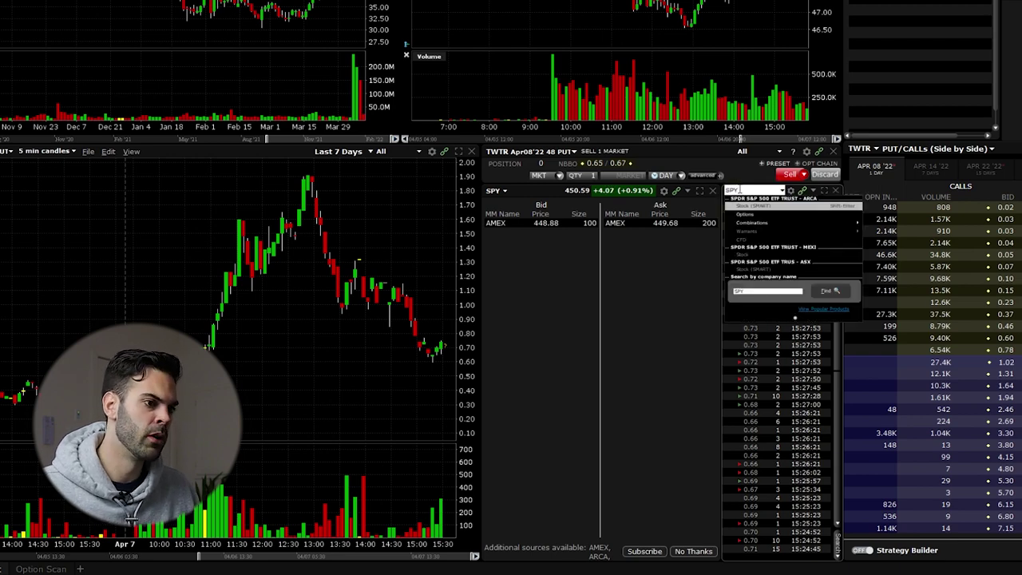
click(754, 206)
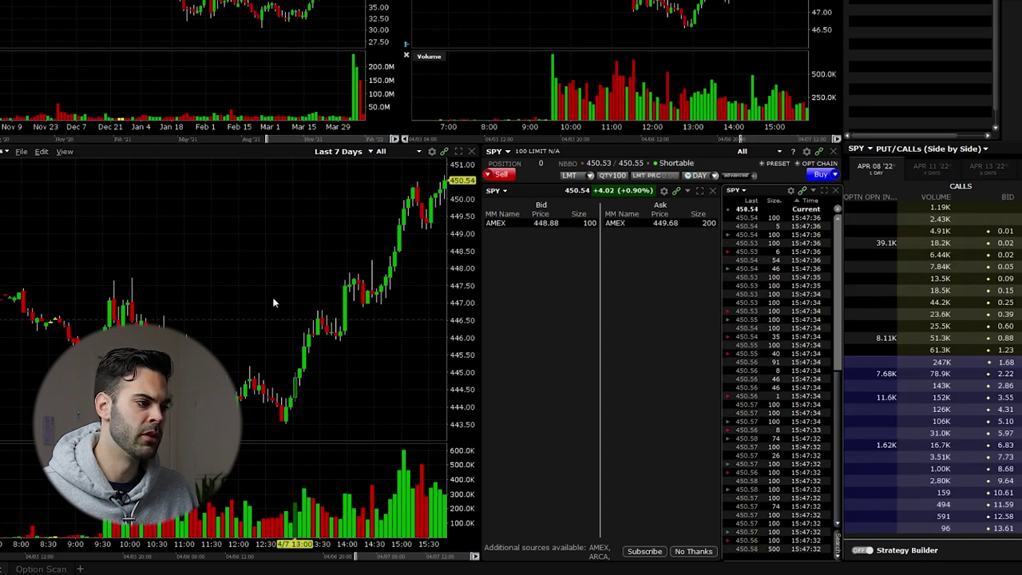
scroll(196, 336, down, 3)
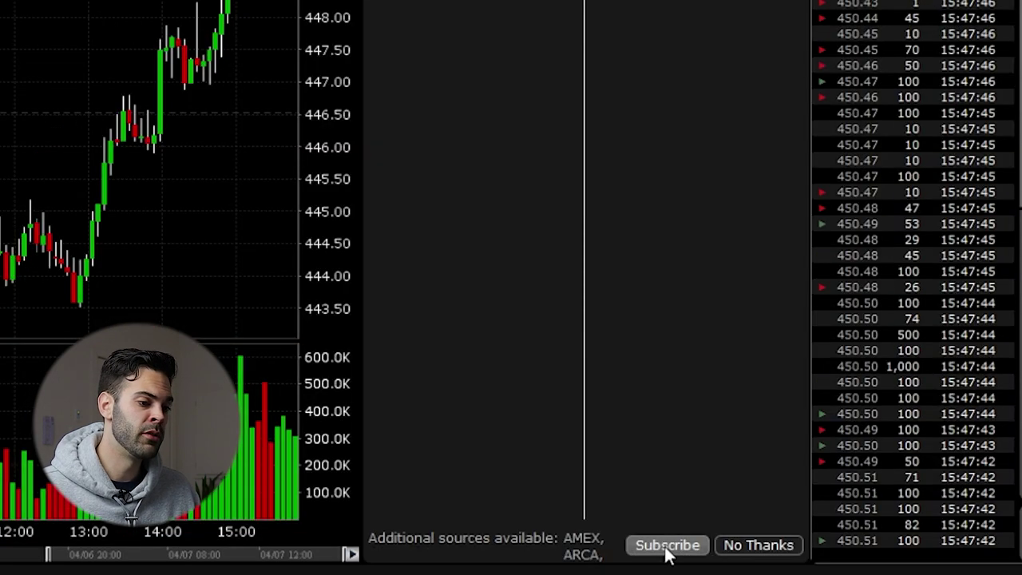
Step: Add the US Equity and Options Add-On Streaming Bundle and continue past the USD 4.50/10.00 review
click(645, 550)
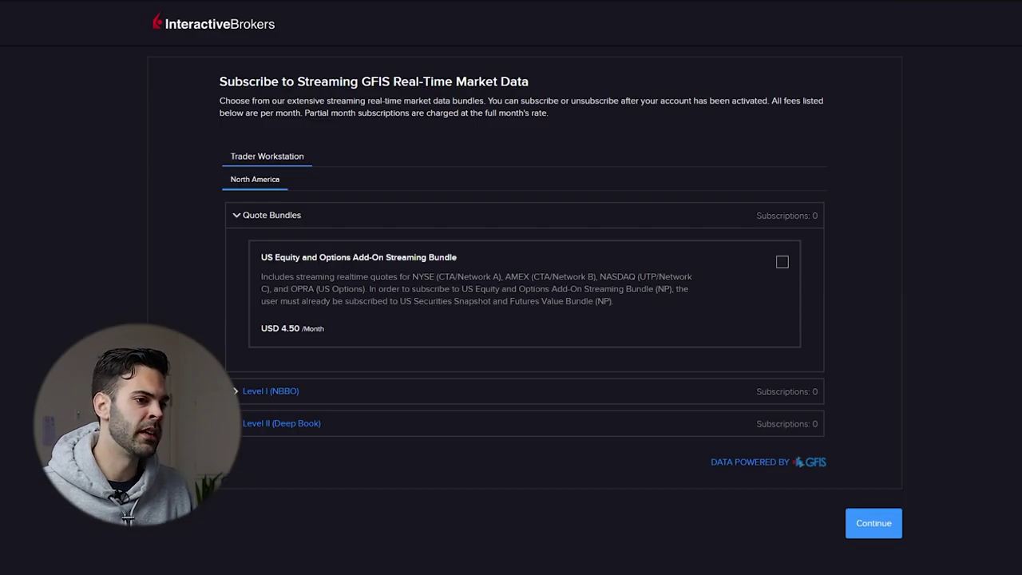
click(781, 263)
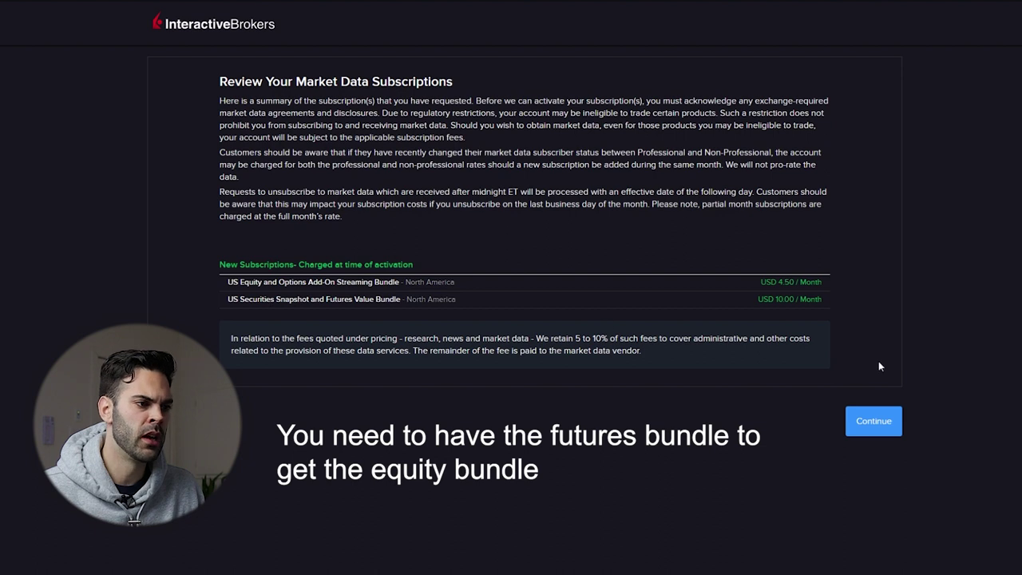
click(873, 420)
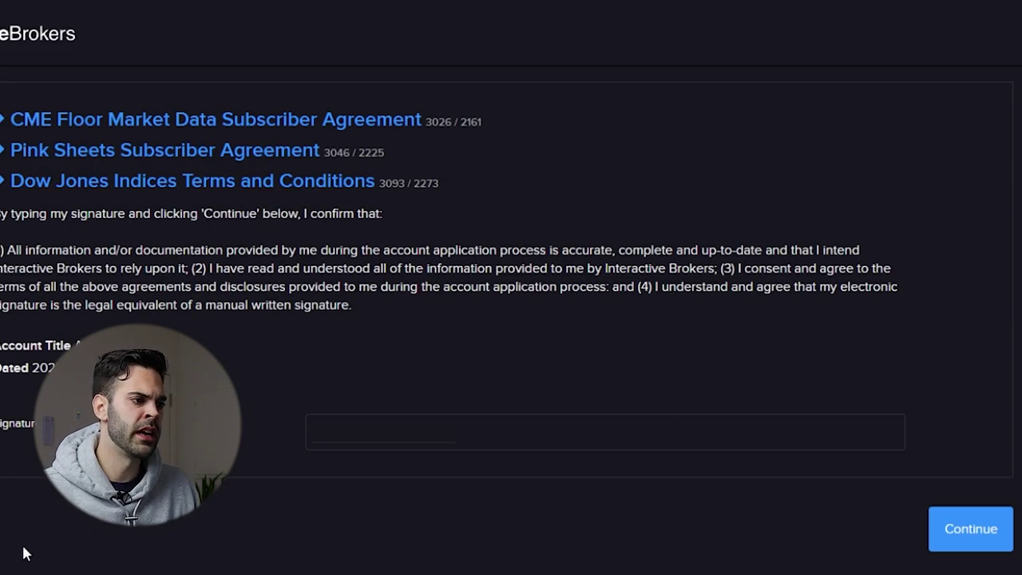
Step: Submit the signed market data agreements to reach the Thank You confirmation page
click(985, 550)
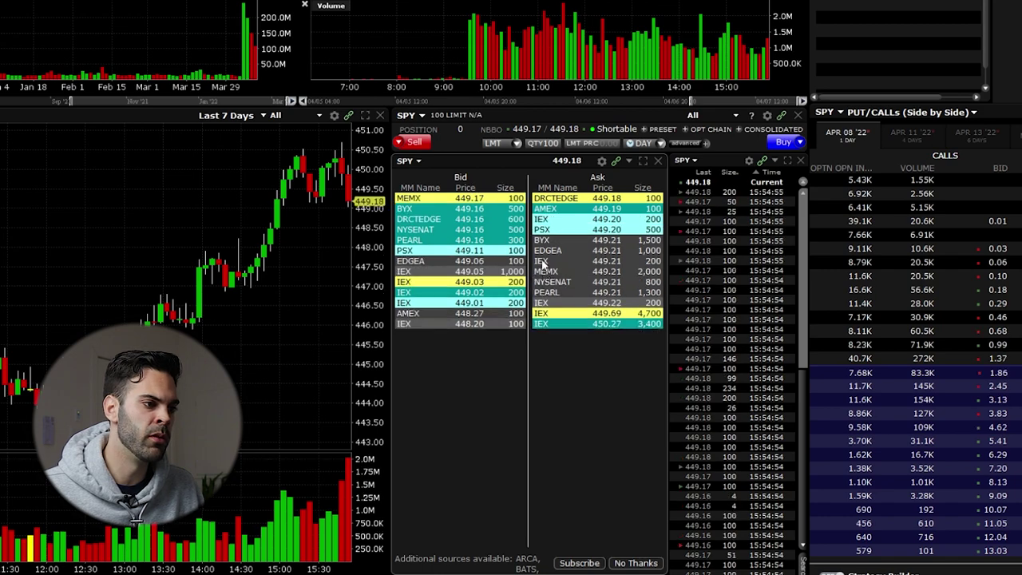
Step: Load the SPY Apr08'22 452 Call from the option chain into the depth window
scroll(314, 260, up, 2)
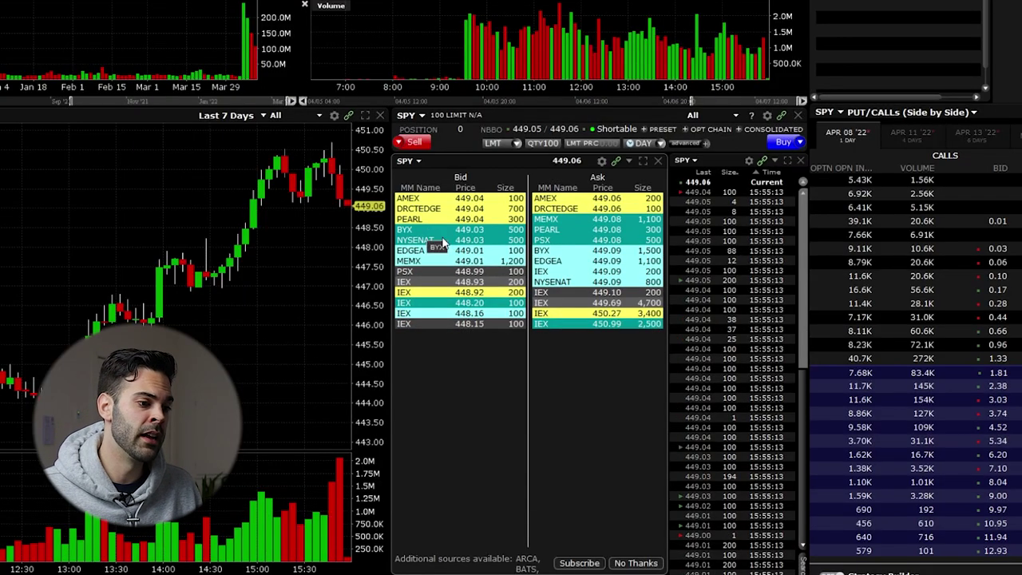
click(889, 333)
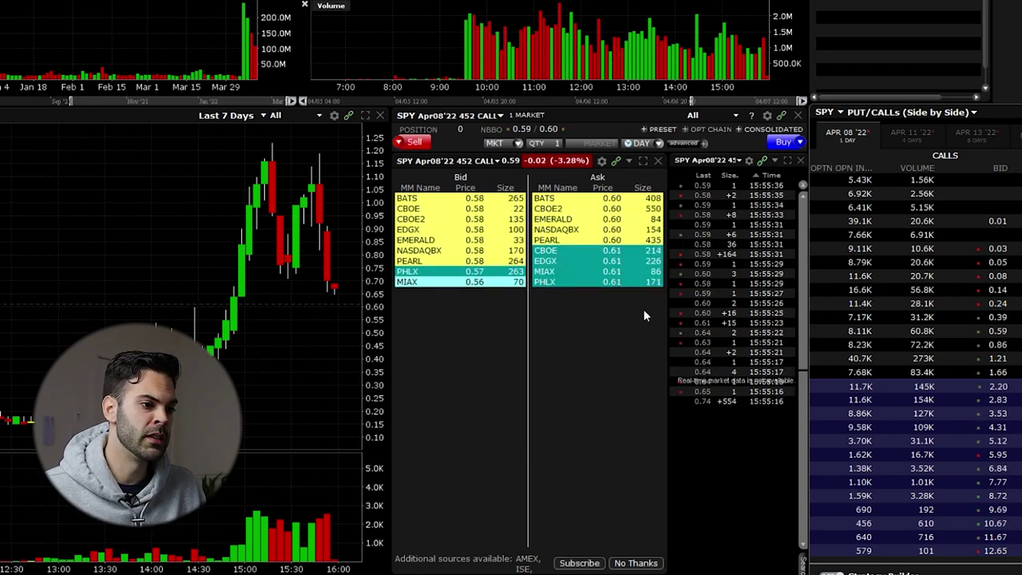
Step: Switch the depth, quote and chart panels back to SPY stock (SMART)
click(412, 118)
text(SP)
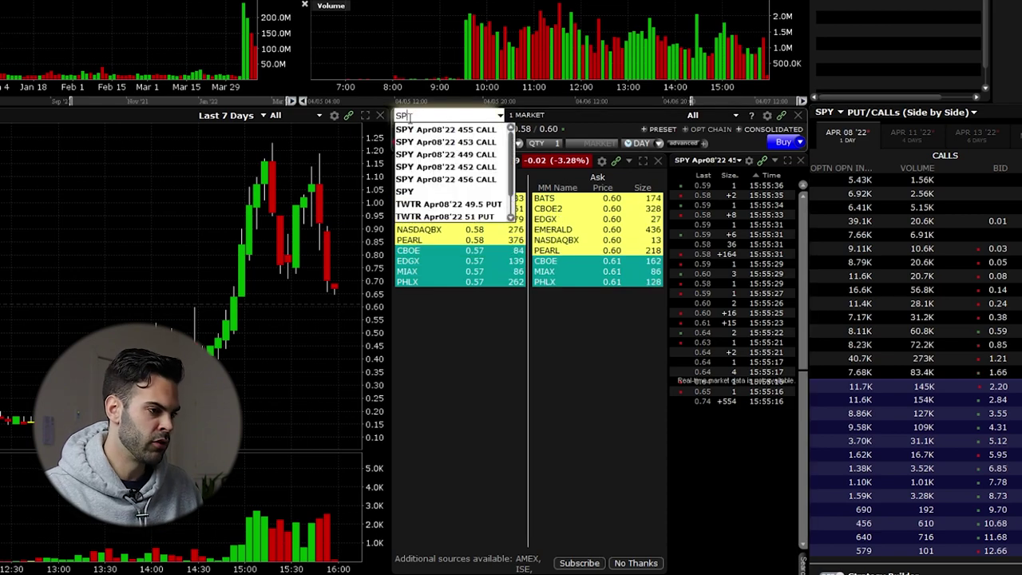
text(Y)
key(Return)
click(411, 139)
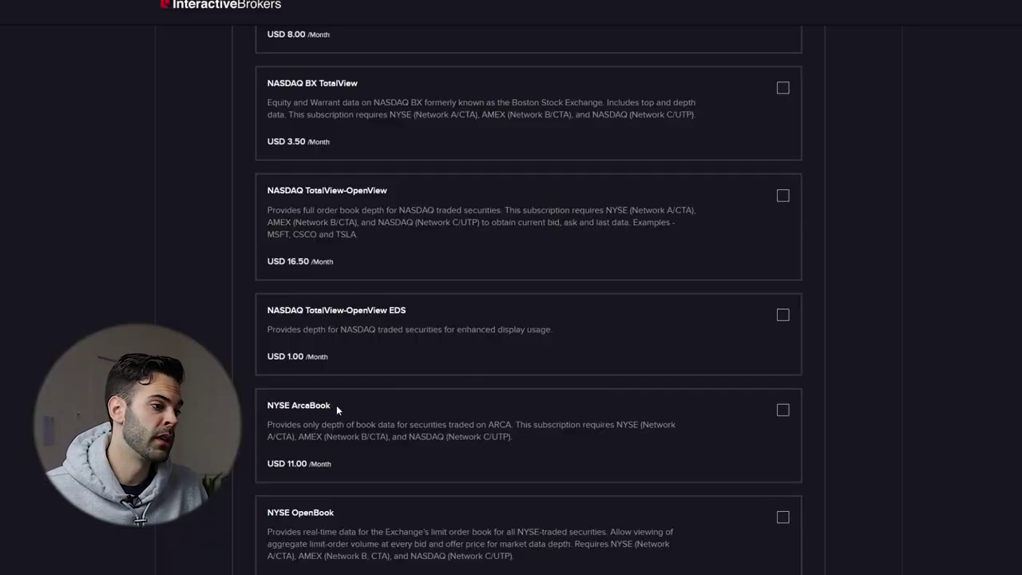
Step: Tick the NYSE ArcaBook card (USD 11.00/month) in the Level II Deep Book list
drag(336, 405, 266, 405)
click(783, 411)
scroll(528, 320, down, 3)
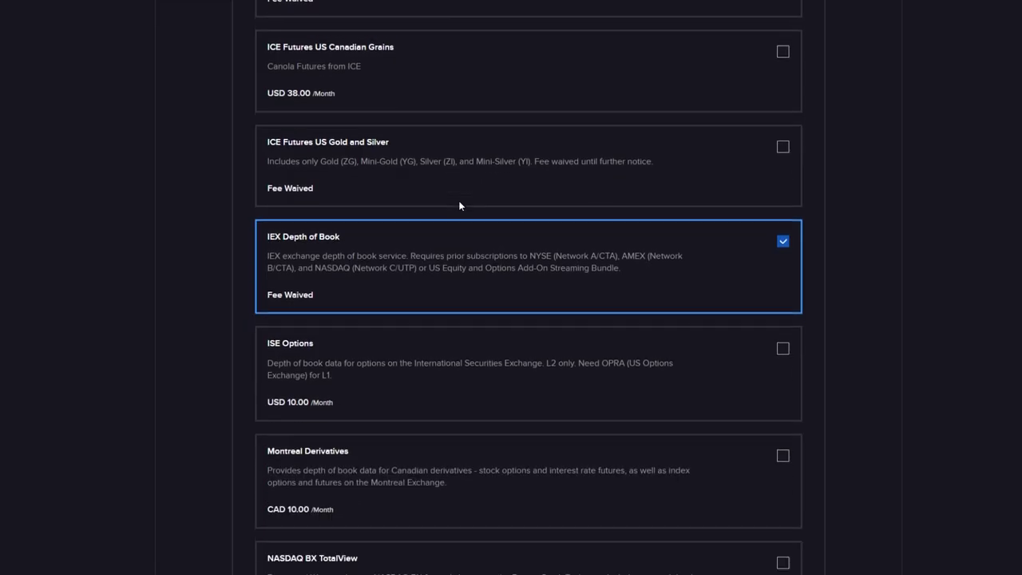
Step: Review the Level II list and continue to the summary totalling USD 42 per month
scroll(459, 200, down, 10)
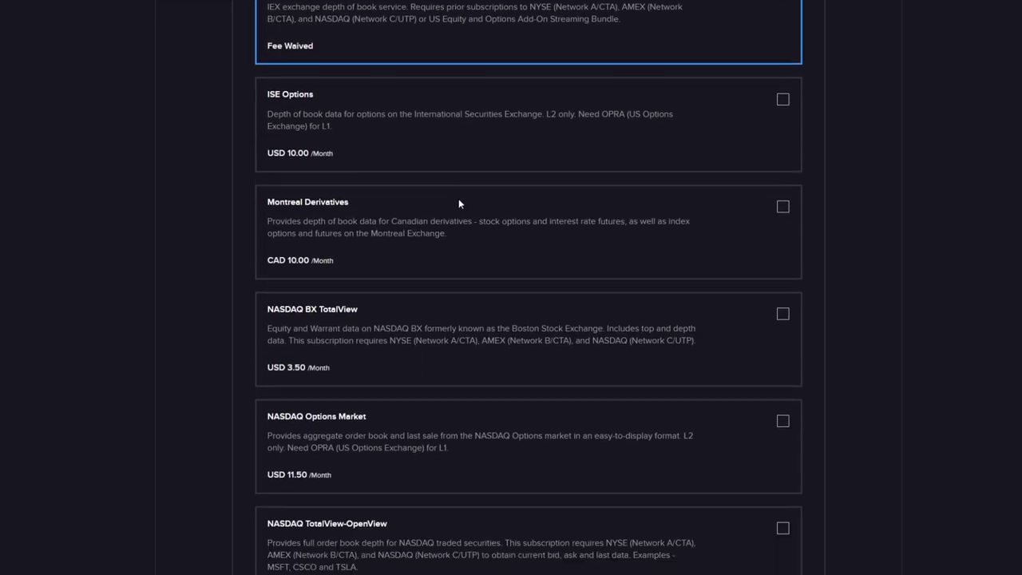
scroll(451, 205, down, 5)
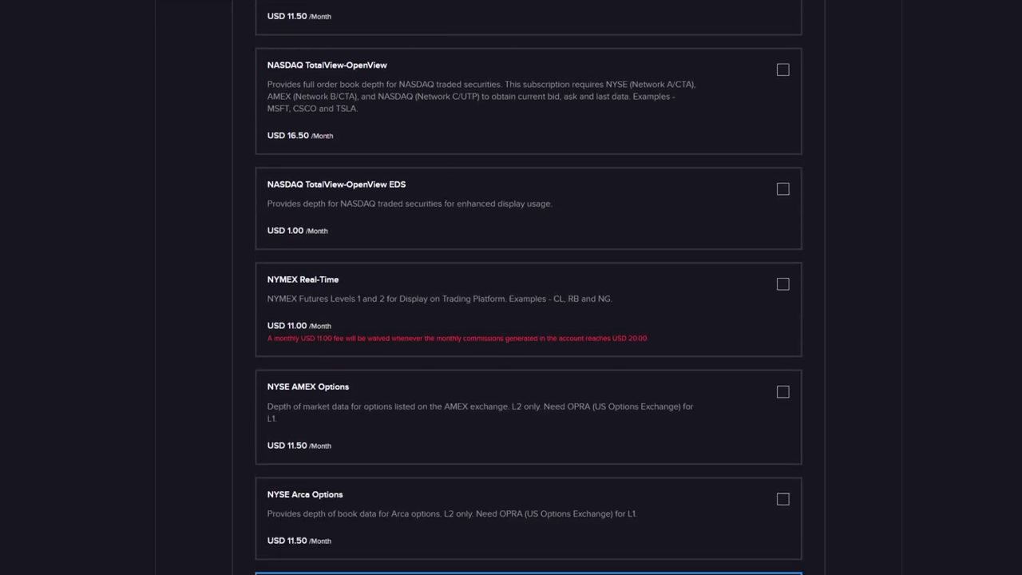
scroll(459, 170, up, 2)
scroll(457, 140, up, 3)
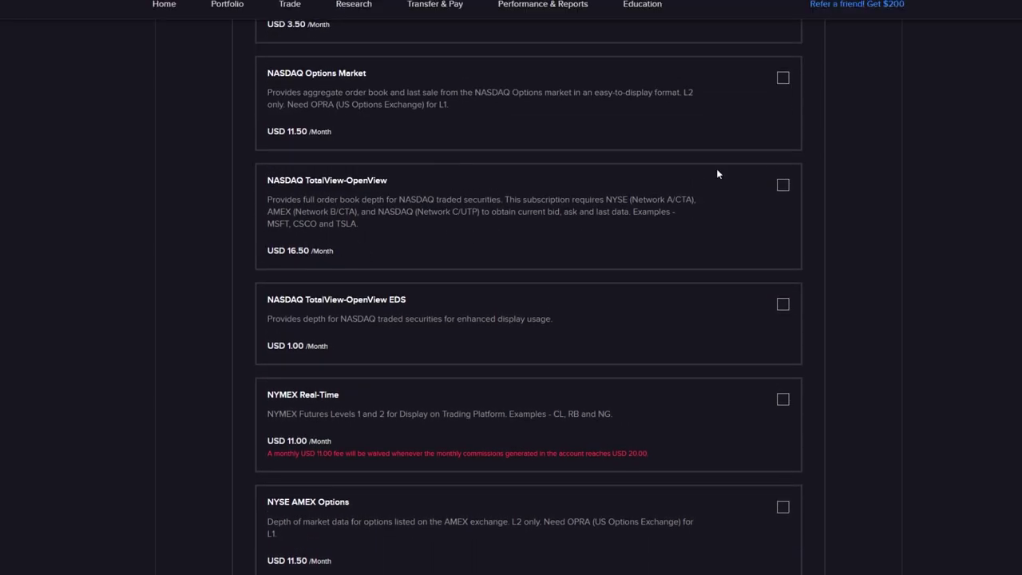
scroll(812, 388, down, 15)
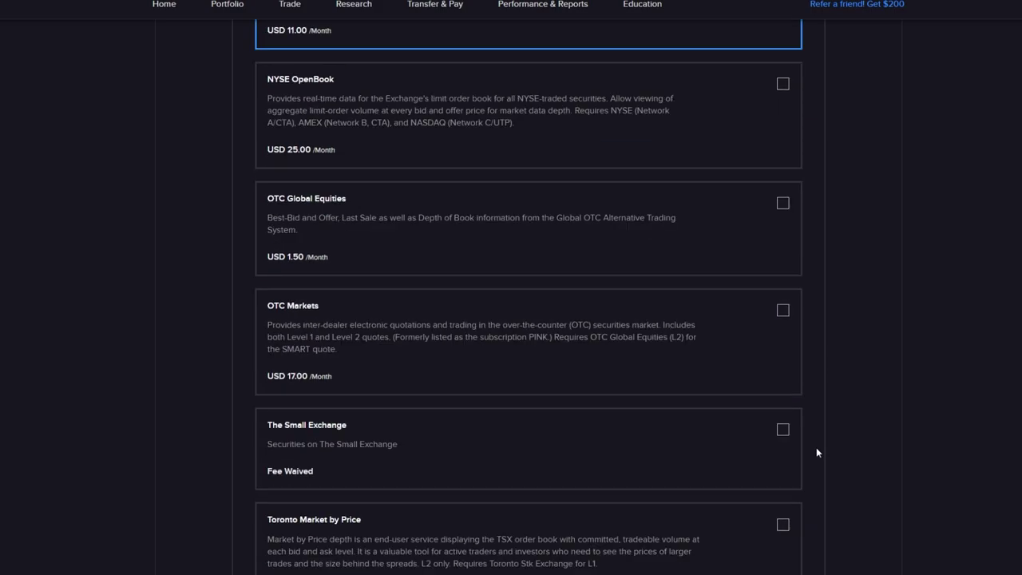
click(893, 549)
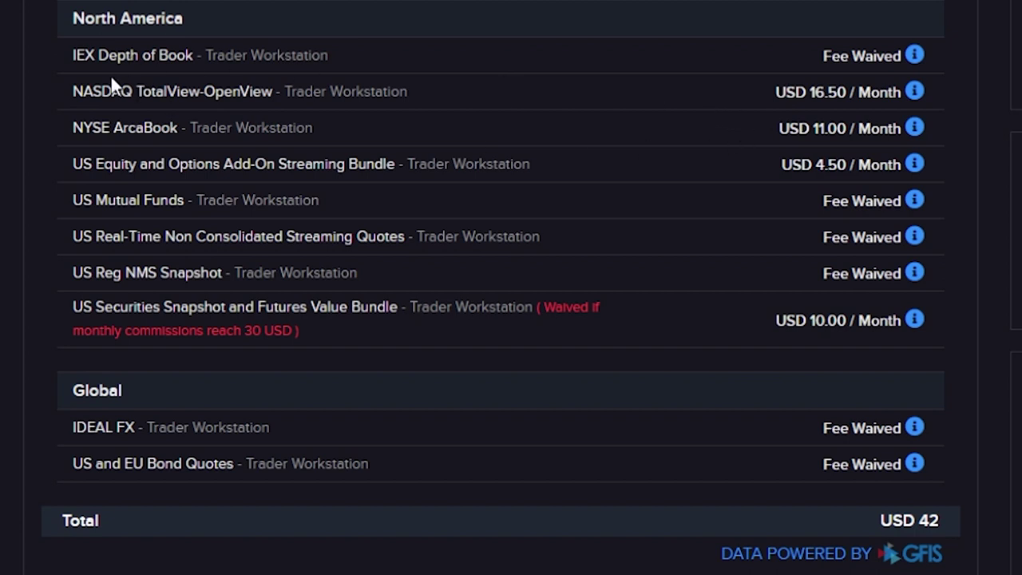
drag(111, 78, 346, 111)
drag(73, 128, 135, 127)
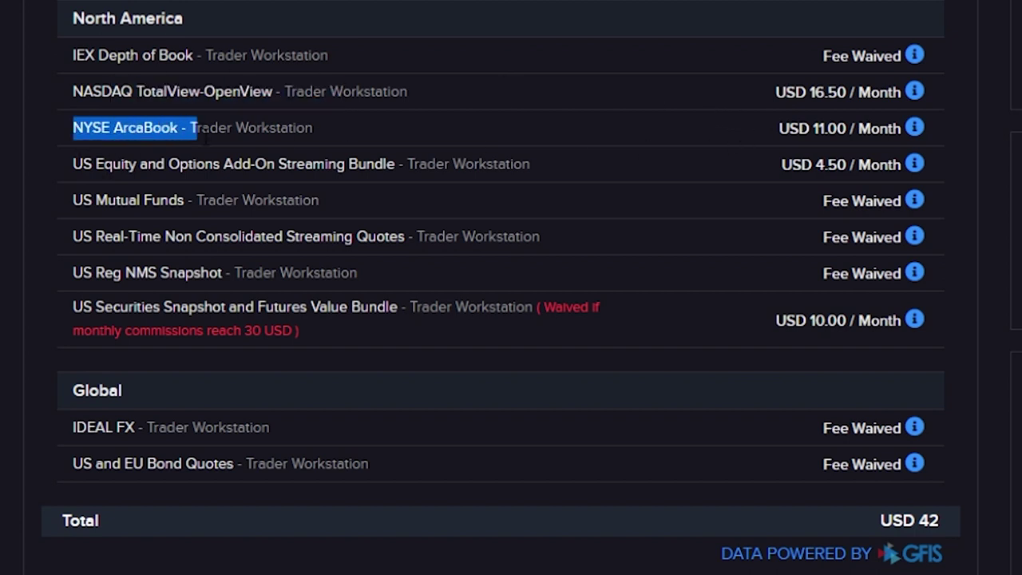
drag(62, 168, 396, 178)
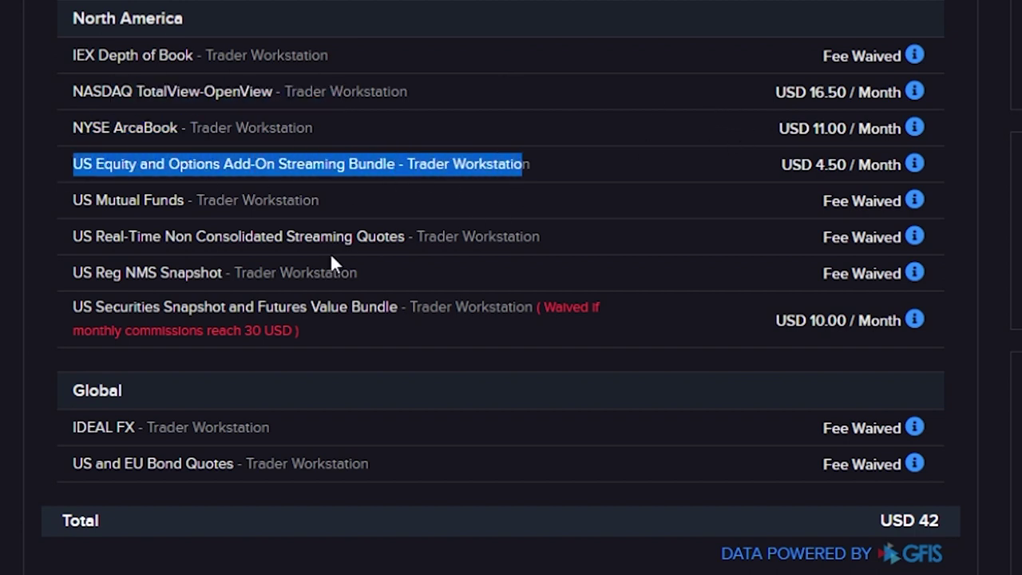
drag(66, 316, 500, 310)
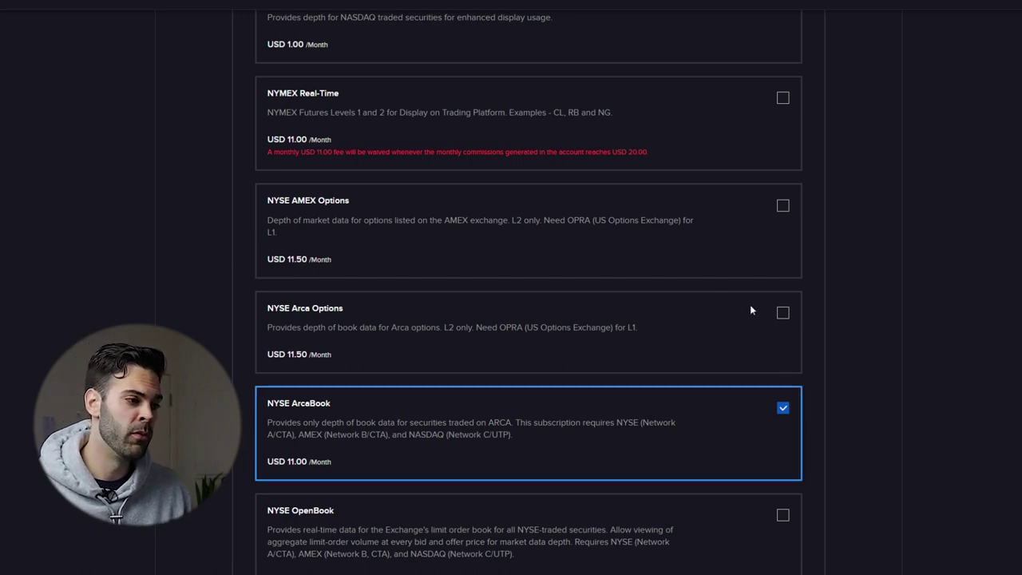
drag(351, 310, 265, 308)
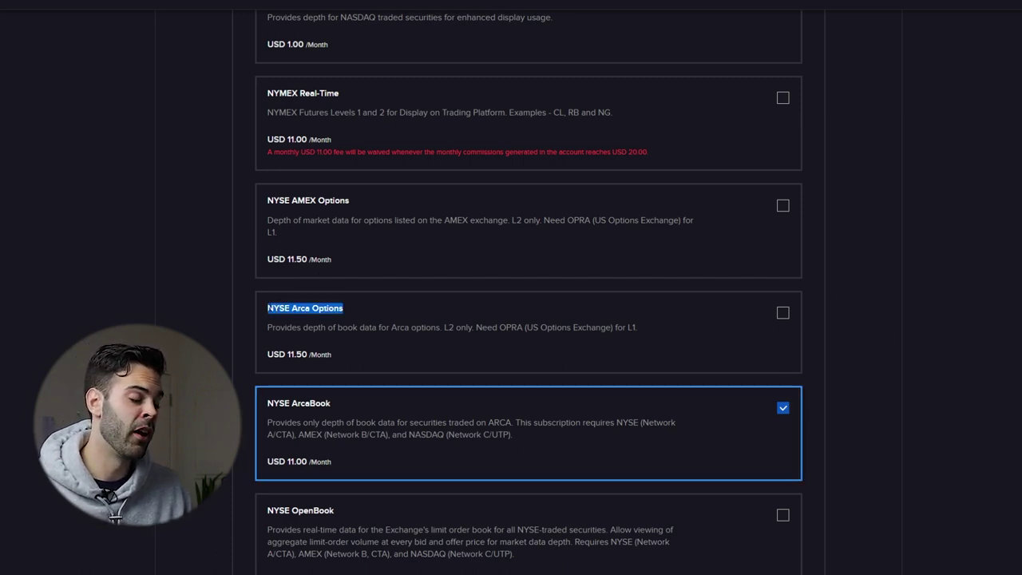